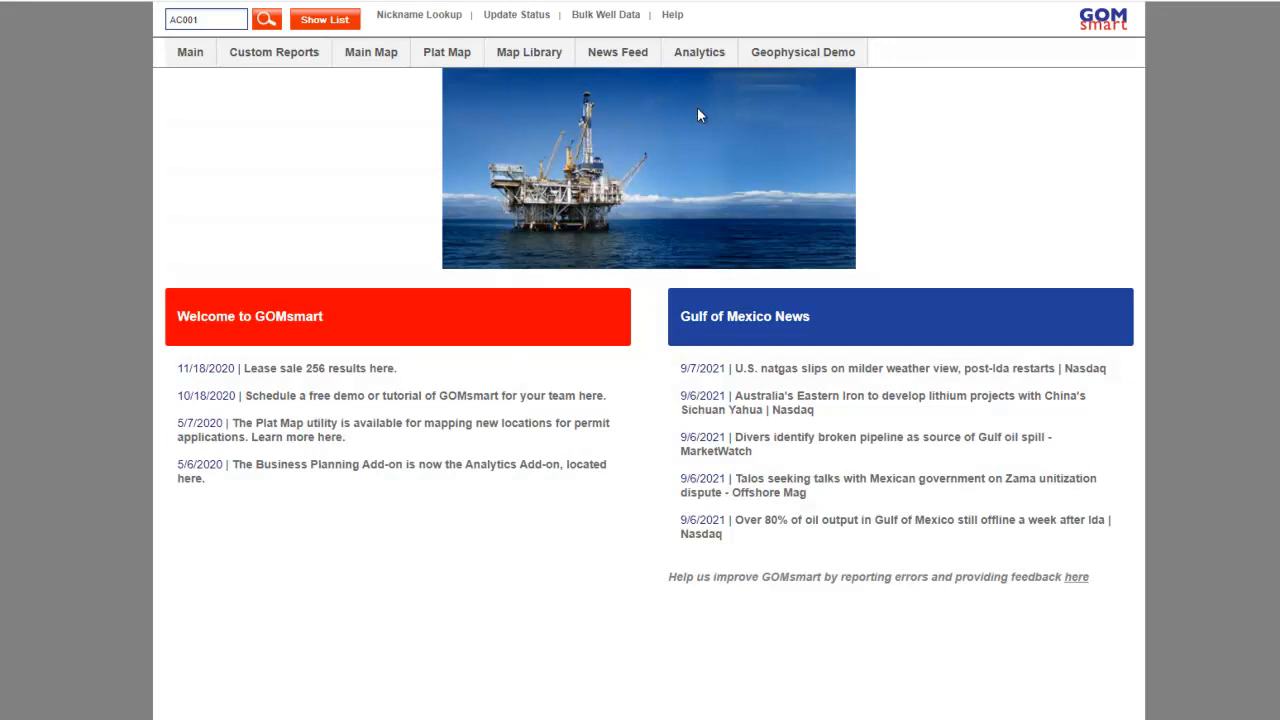
Open the Tie-back Tool from the Analytics add-on.
click(699, 52)
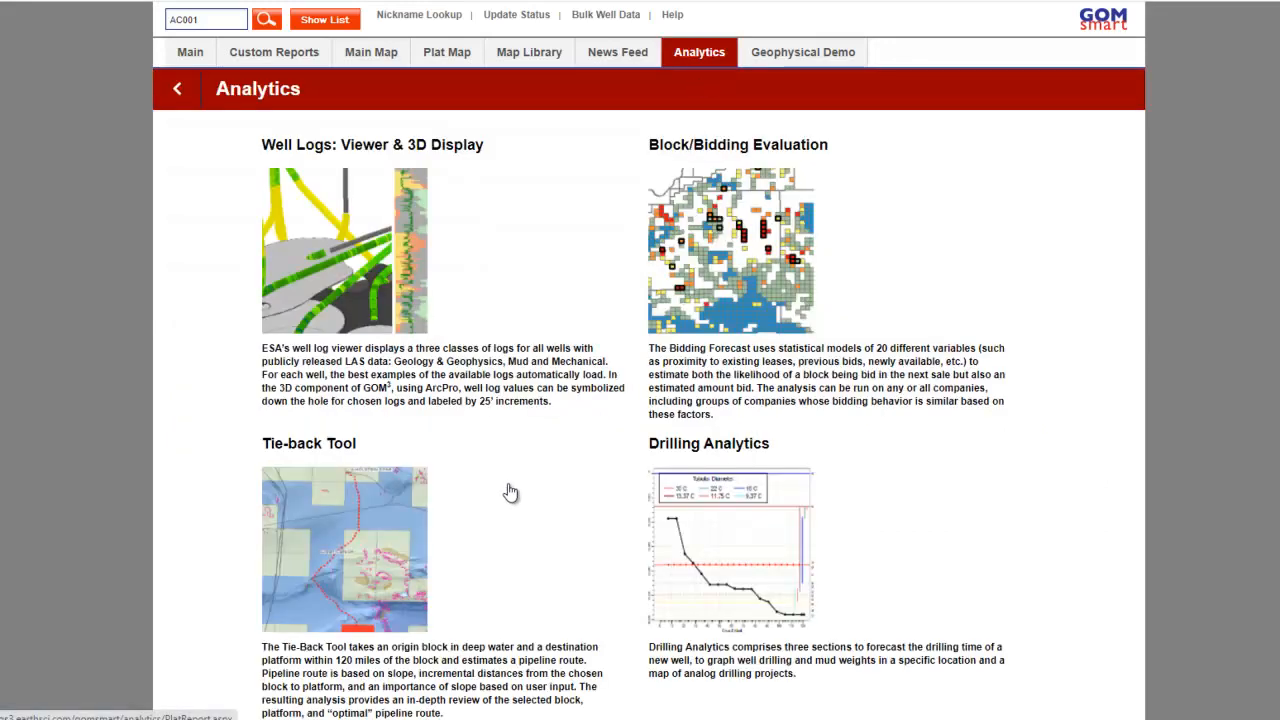
scroll(577, 406, down, 2)
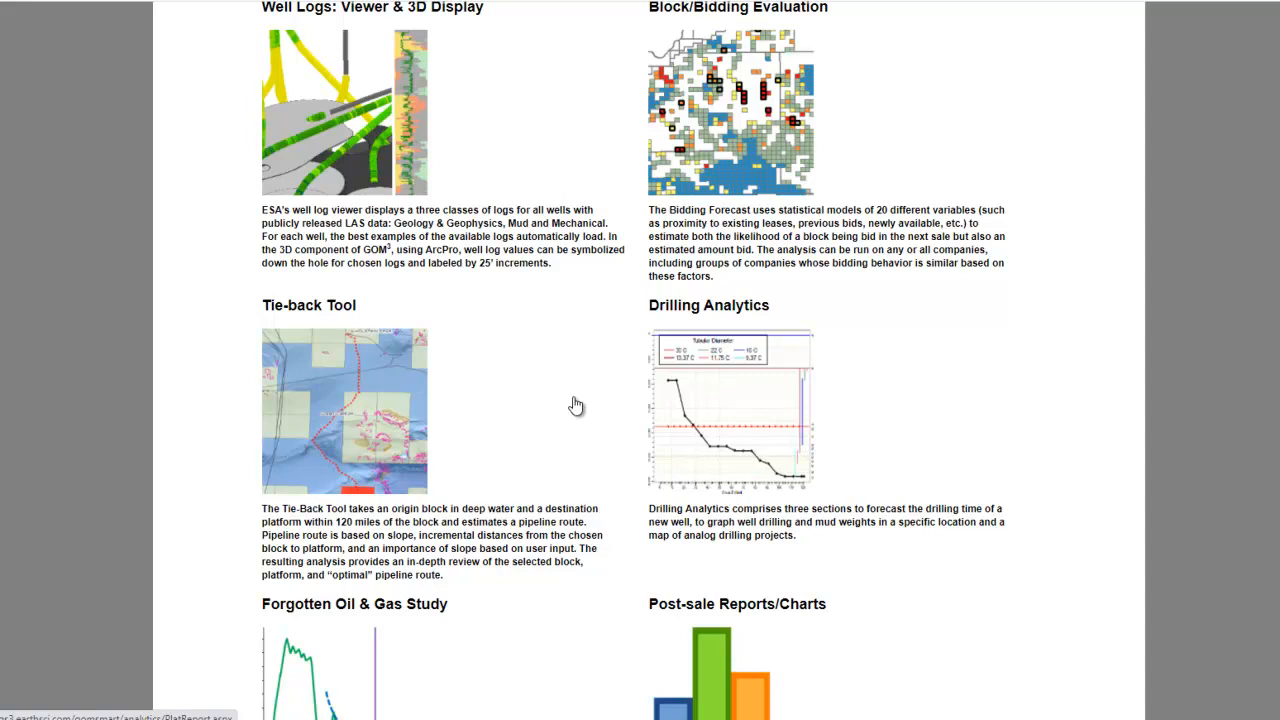
click(576, 405)
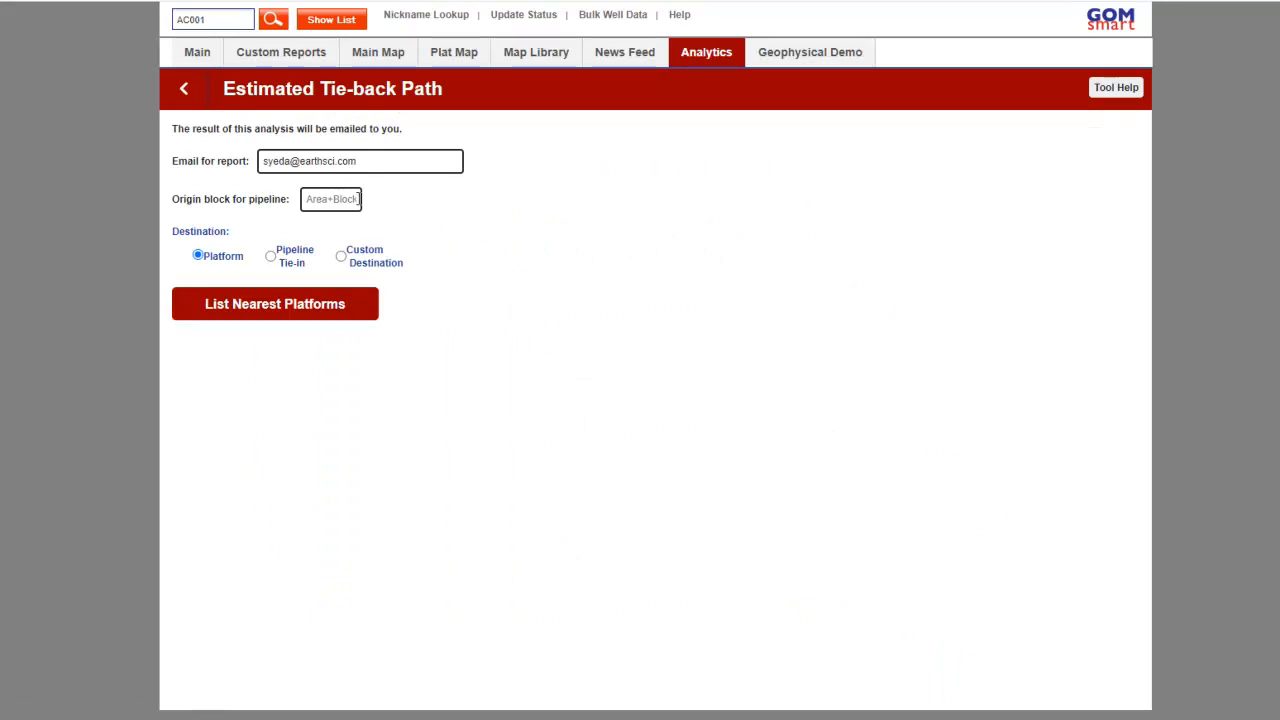
Enter MC801 as the pipeline's origin block and list the nearest platforms as destinations.
click(348, 201)
click(334, 236)
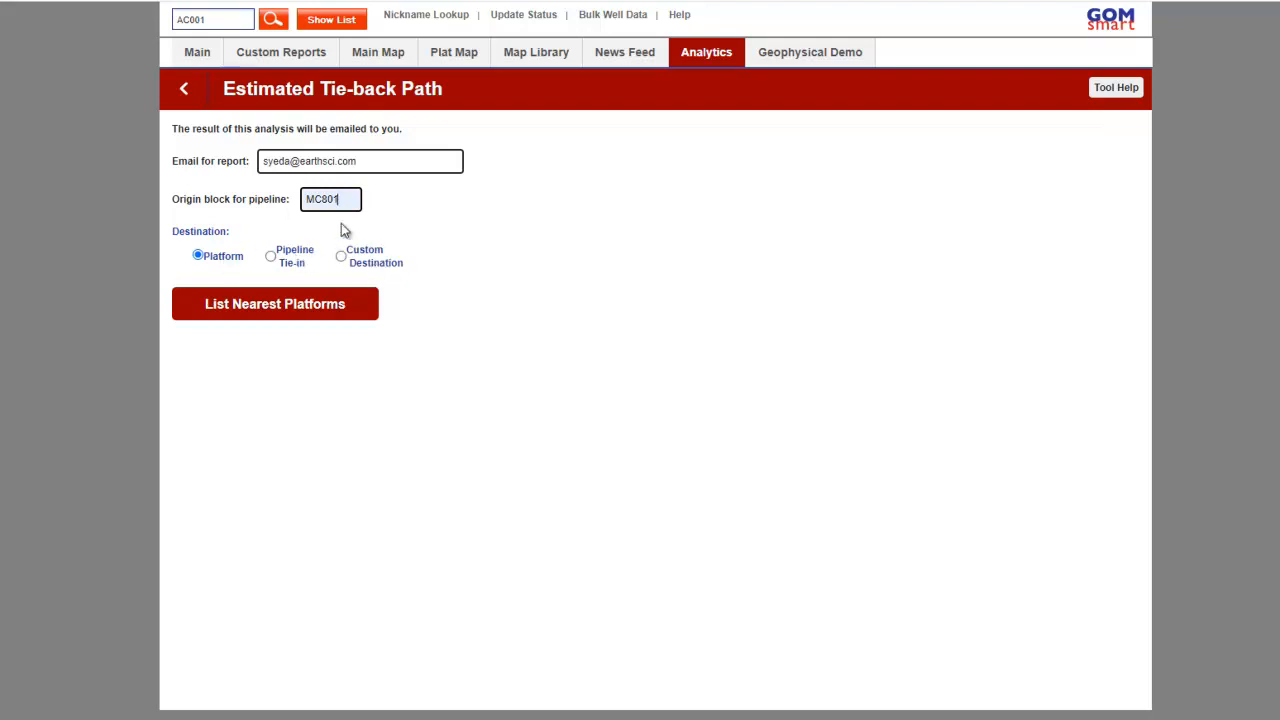
click(364, 316)
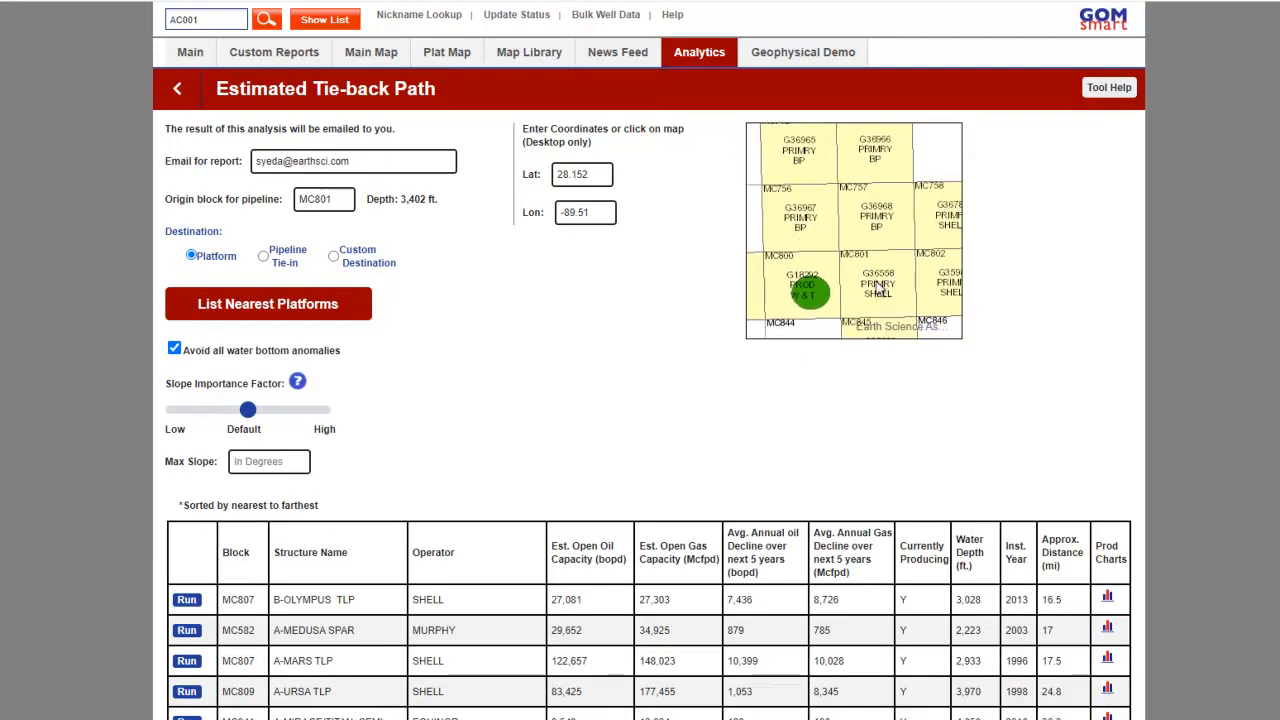
Move the pipeline origin on the map to latitude 28.165, longitude -89.498, keeping water bottom anomalies avoided and the slope importance at Default.
click(838, 207)
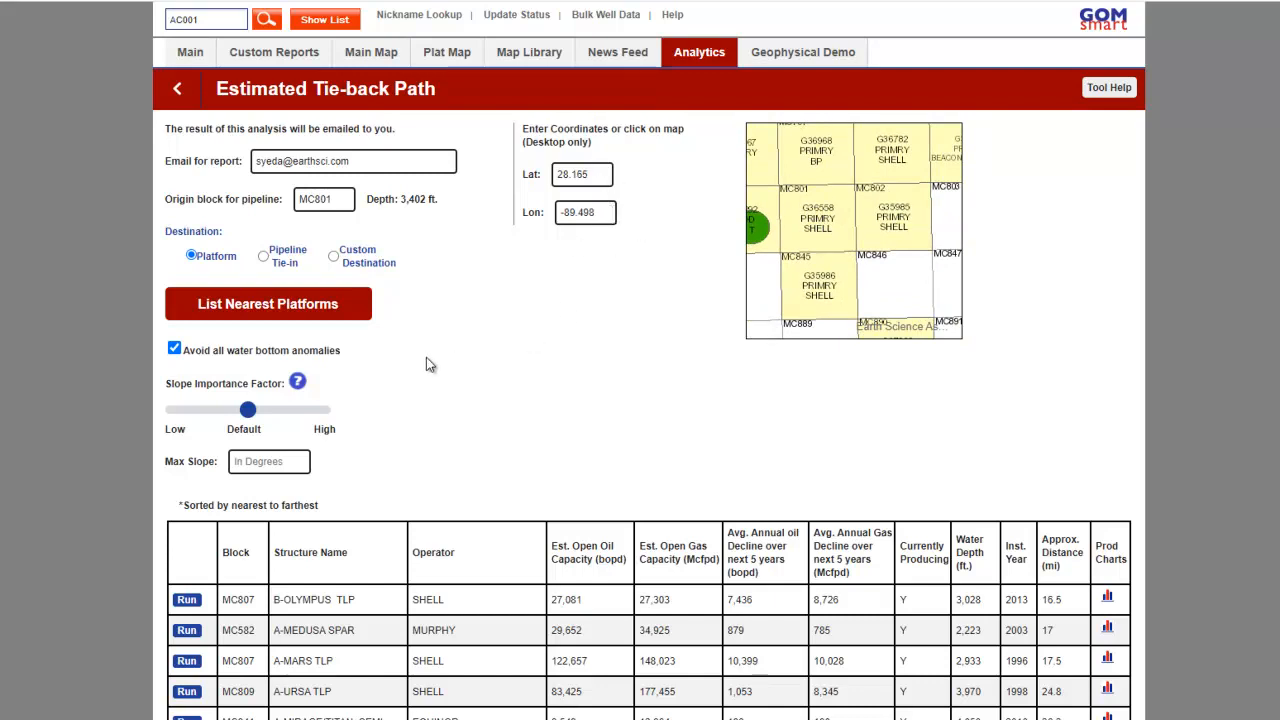
click(175, 349)
click(175, 349)
mouse_move(253, 423)
mouse_down()
mouse_move(305, 426)
mouse_move(181, 427)
mouse_move(249, 421)
mouse_up()
View the production chart of Shell's B-OLYMPUS TLP in block MC807, and return to the platform list.
scroll(398, 453, down, 1)
scroll(398, 455, down, 1)
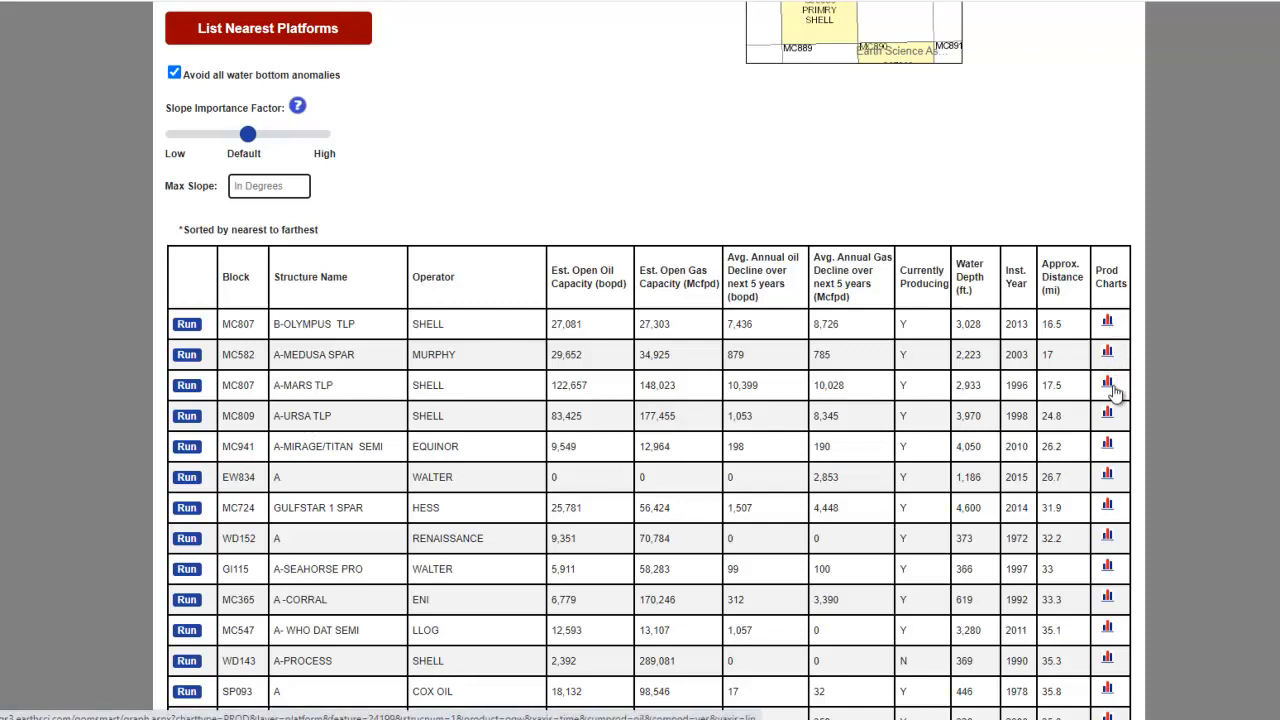
click(1107, 320)
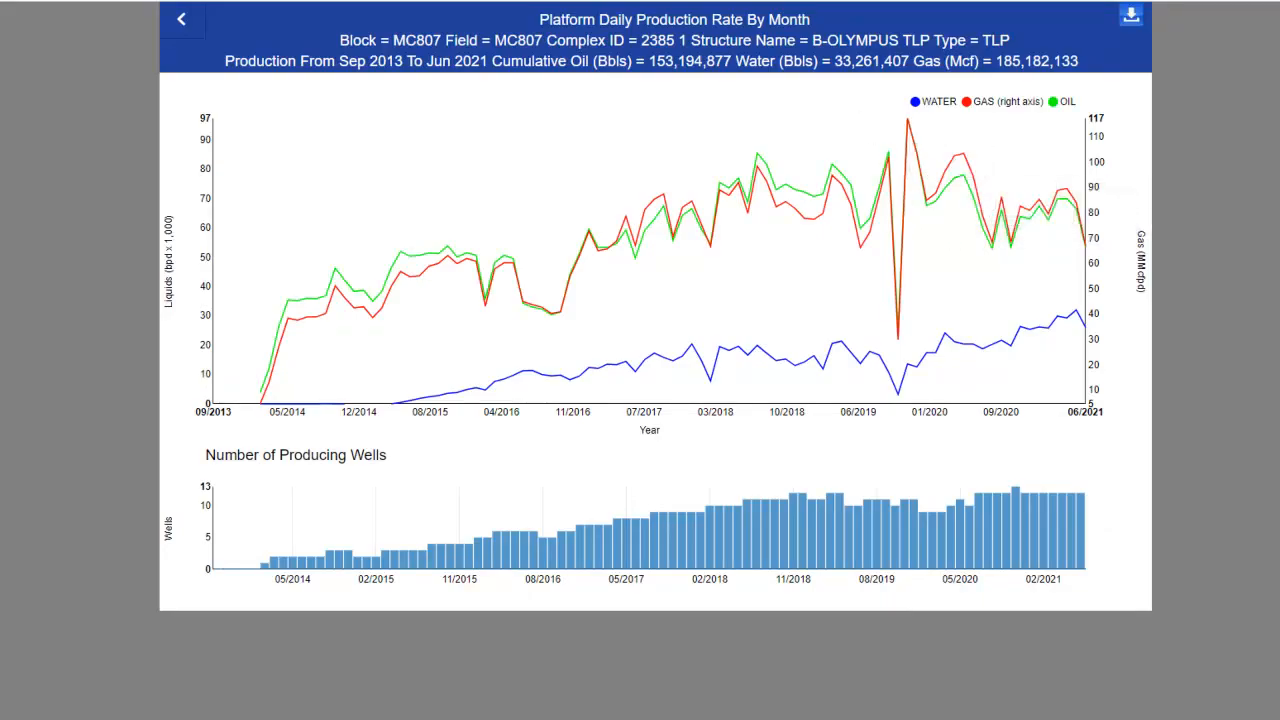
click(838, 1)
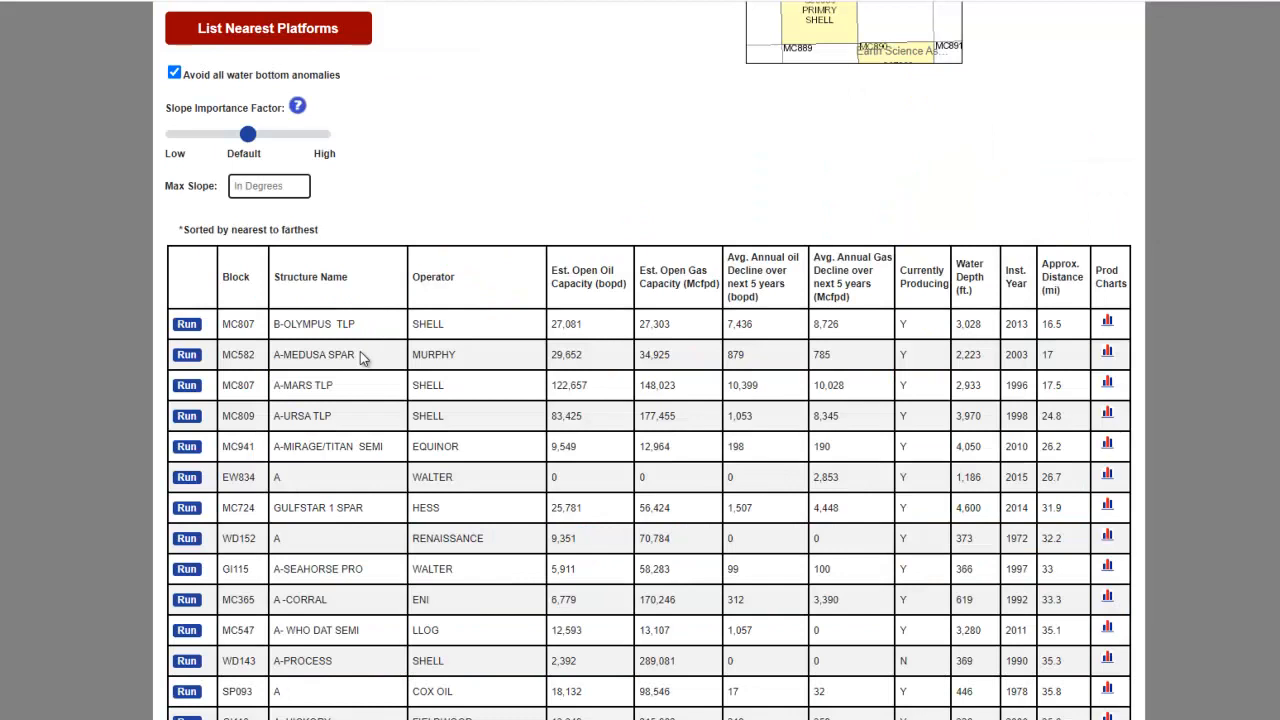
Bring up the tie-back results ZIP archive and the PDF Tie-Back Report for the route from MC801 to A CORRAL.
scroll(360, 351, down, 3)
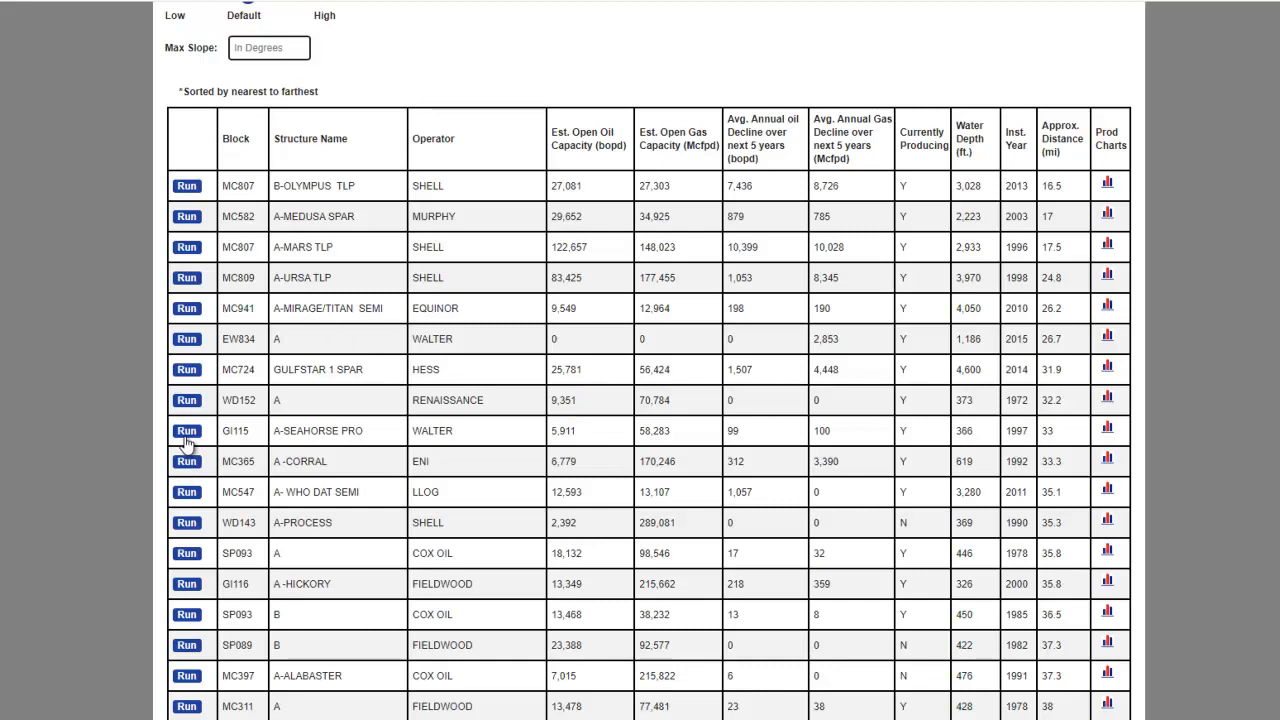
click(435, 718)
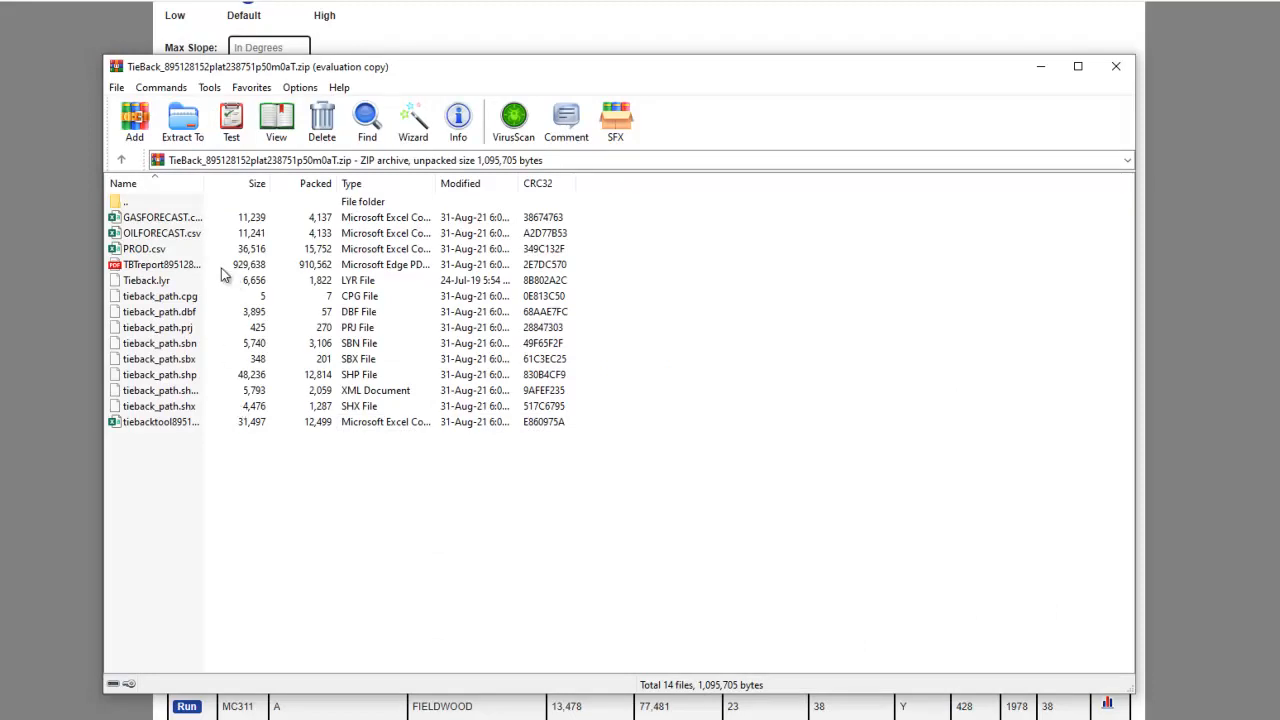
click(446, 718)
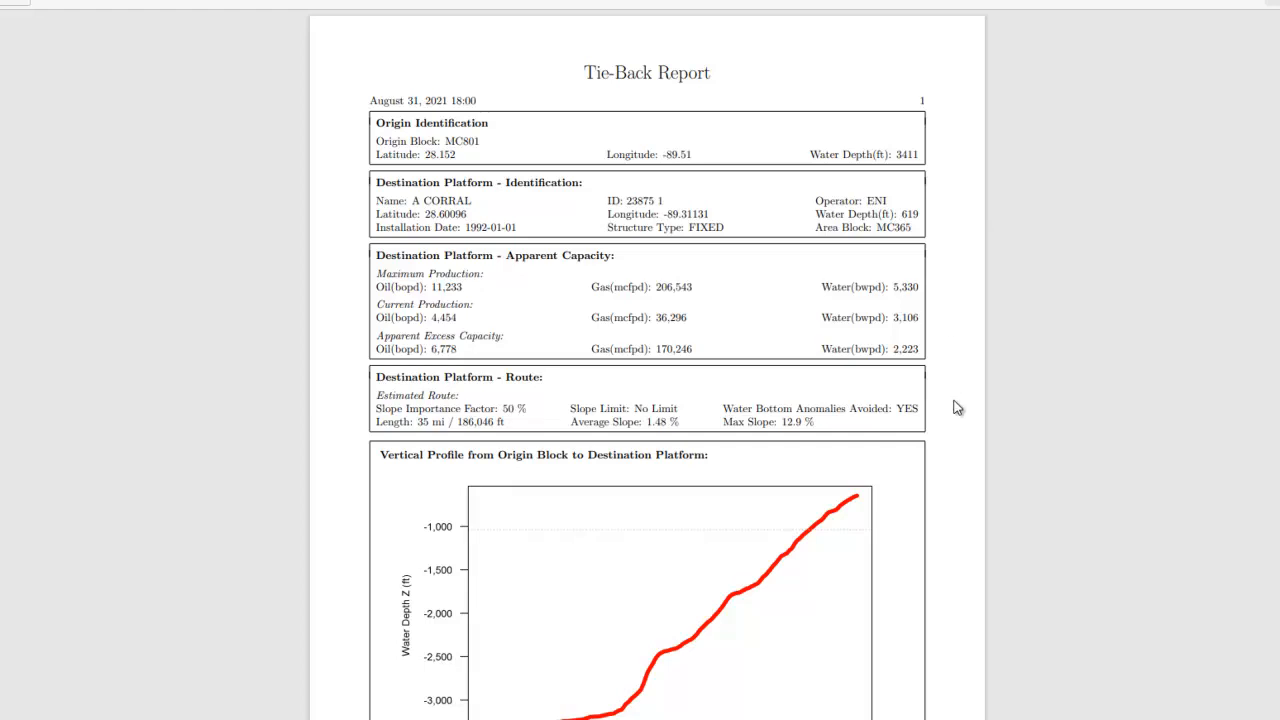
Examine the Tie-Back Report's vertical profile, pipeline comparisons, route map, platform data, crossing pipelines and production forecasts.
scroll(960, 406, down, 2)
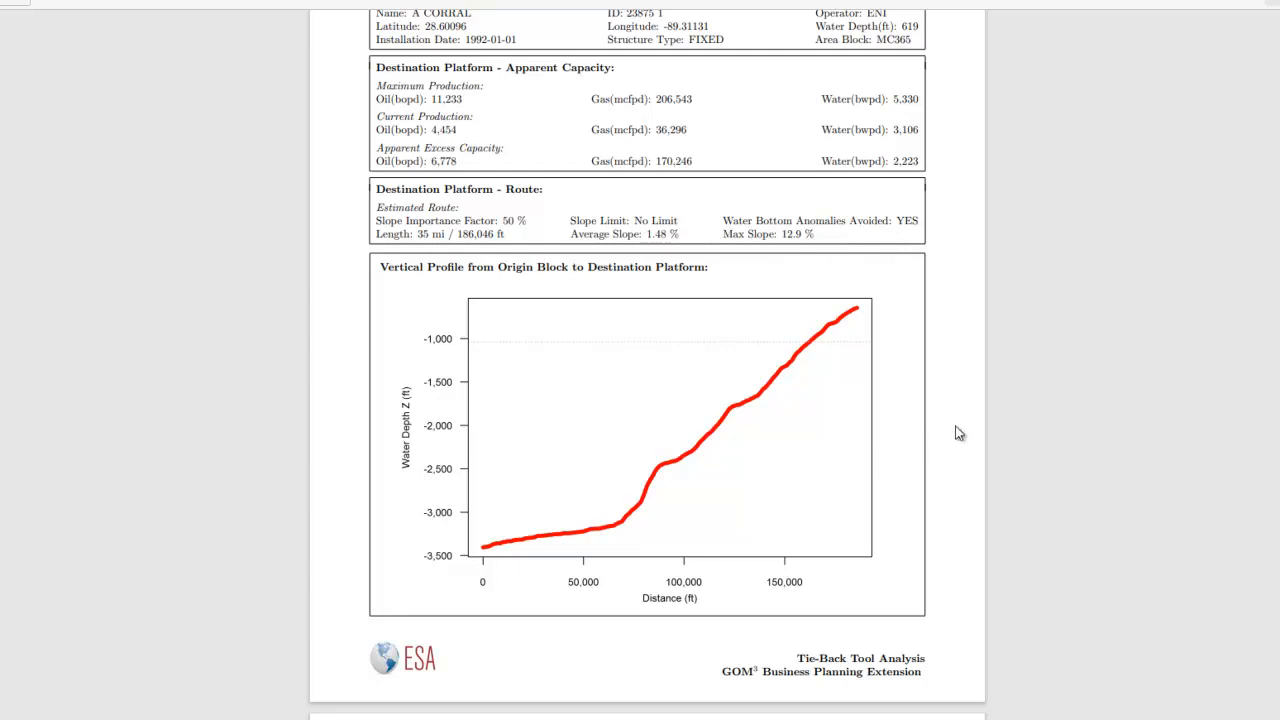
scroll(959, 433, down, 5)
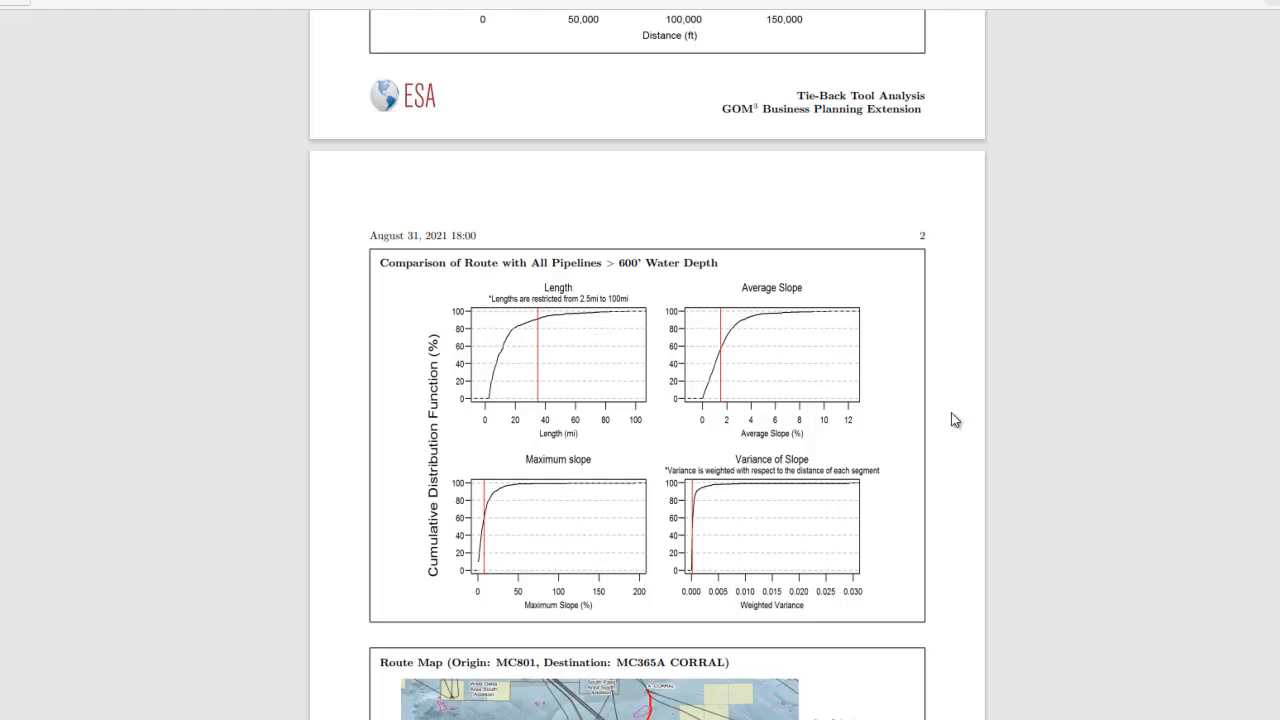
scroll(945, 412, down, 3)
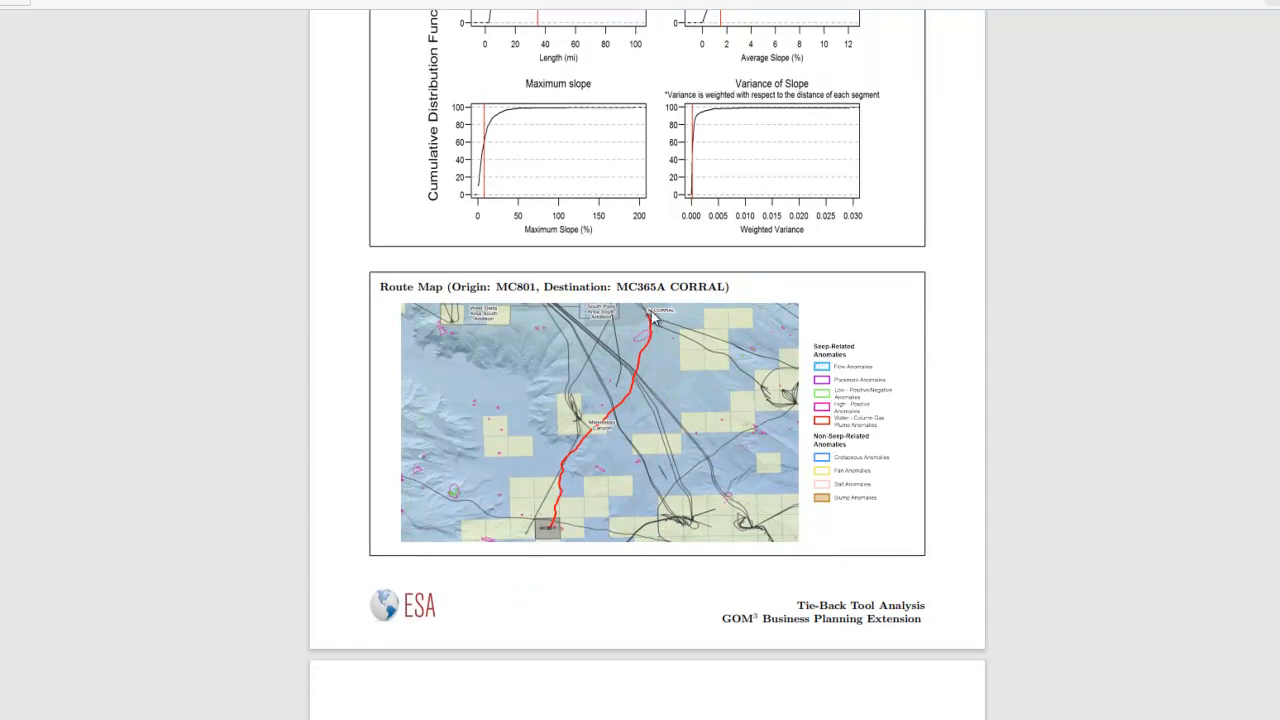
scroll(1020, 323, down, 5)
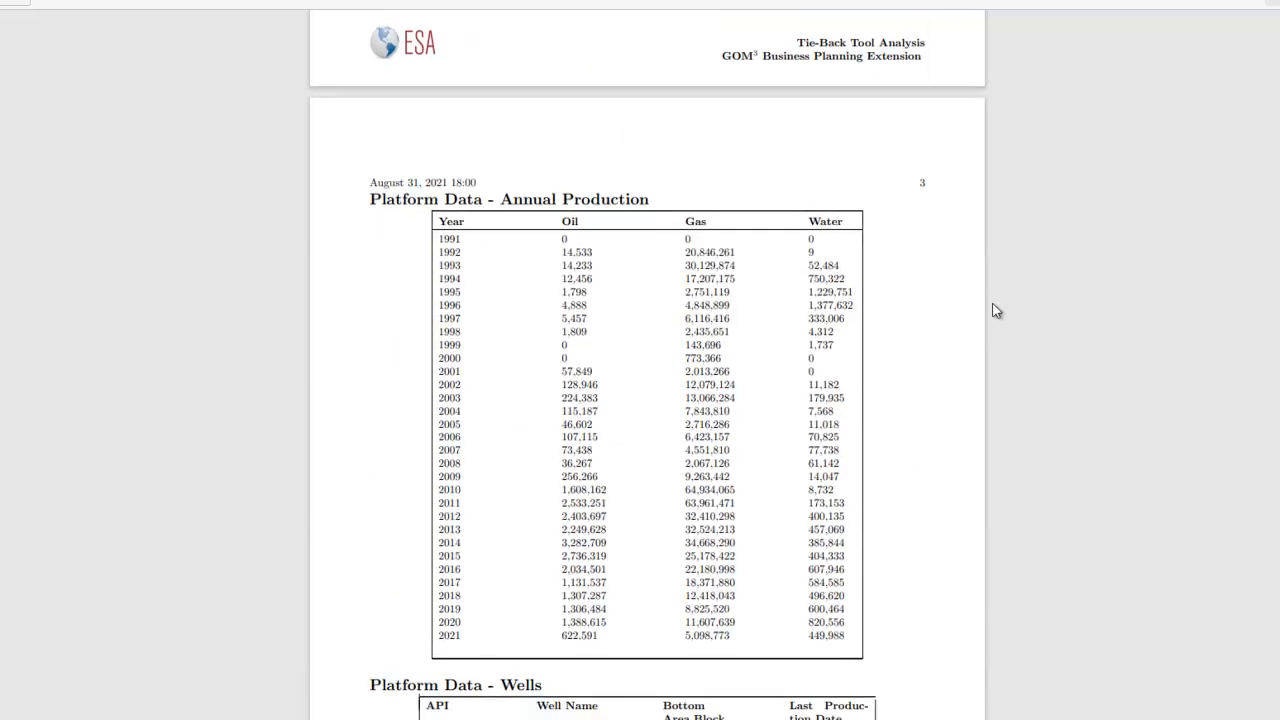
scroll(995, 311, down, 4)
scroll(997, 313, down, 5)
scroll(995, 311, down, 3)
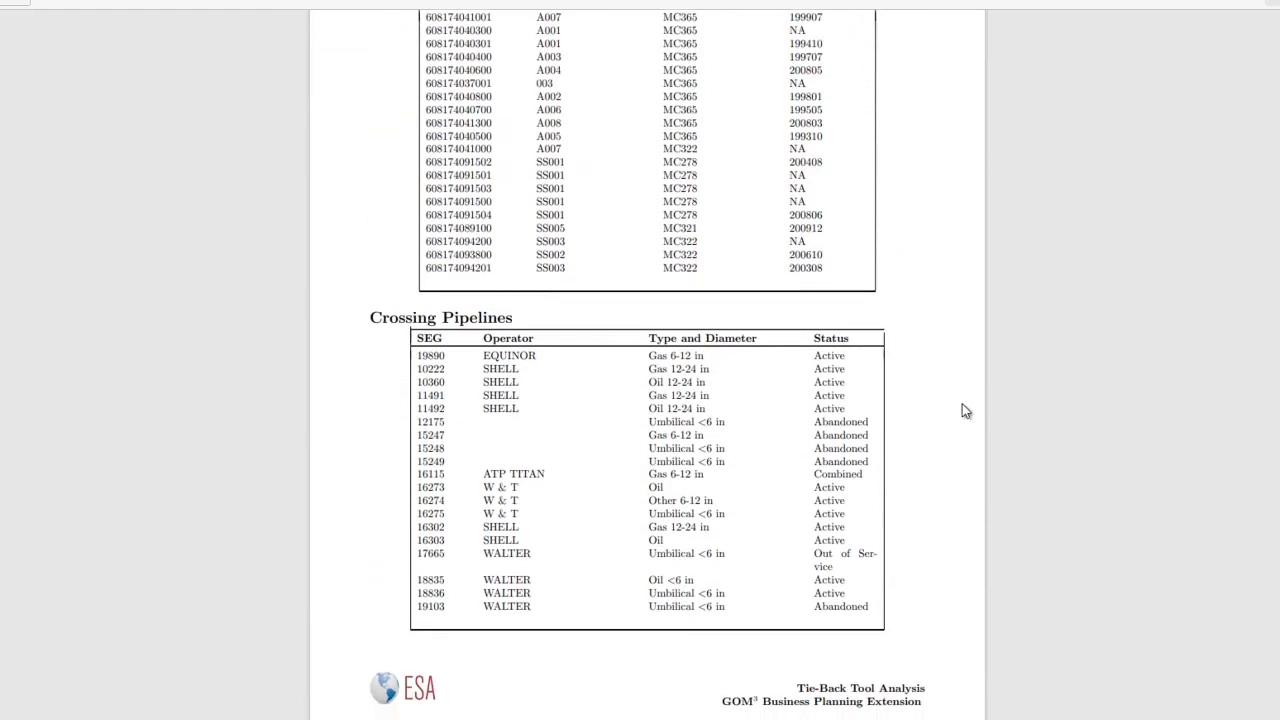
scroll(963, 411, down, 10)
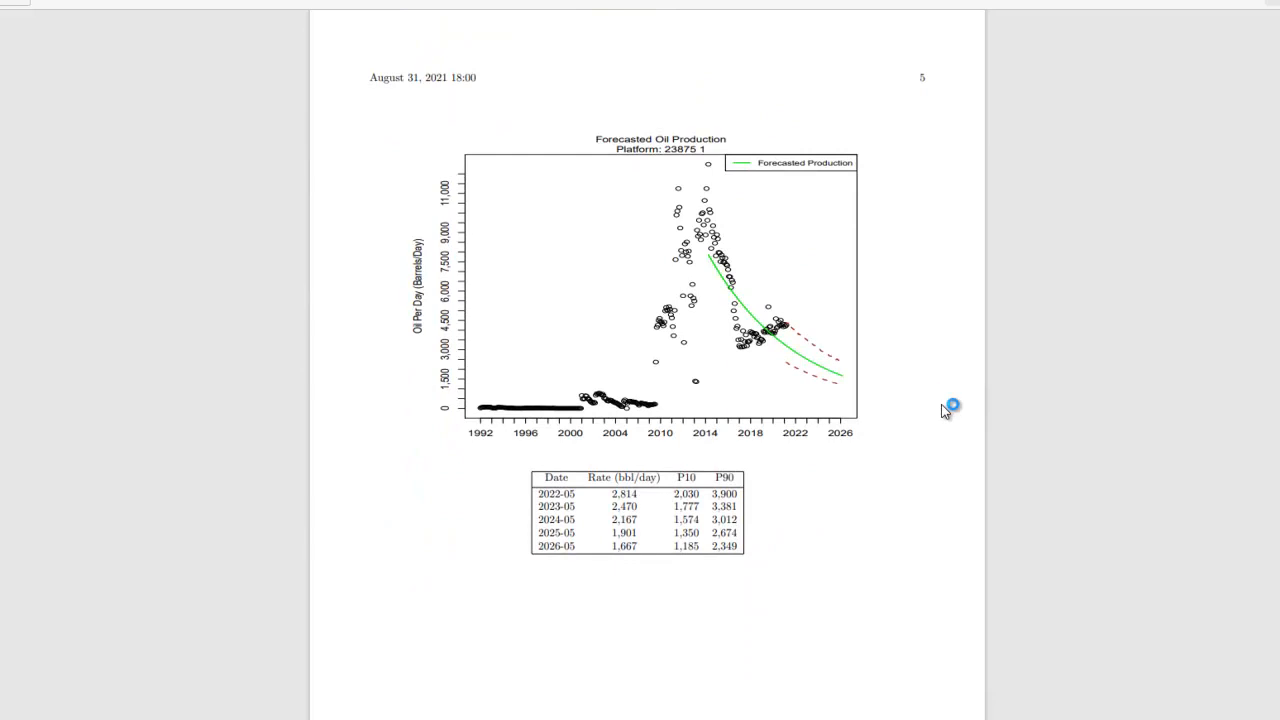
scroll(919, 381, down, 10)
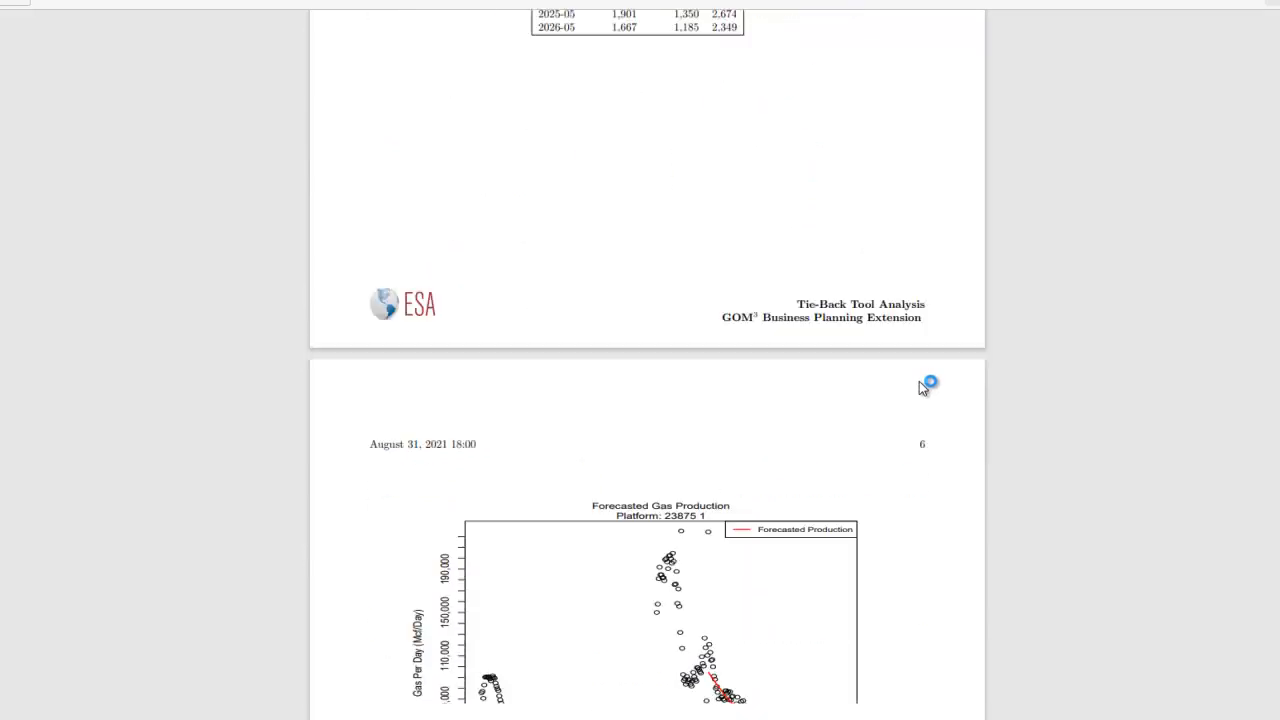
scroll(919, 381, down, 1)
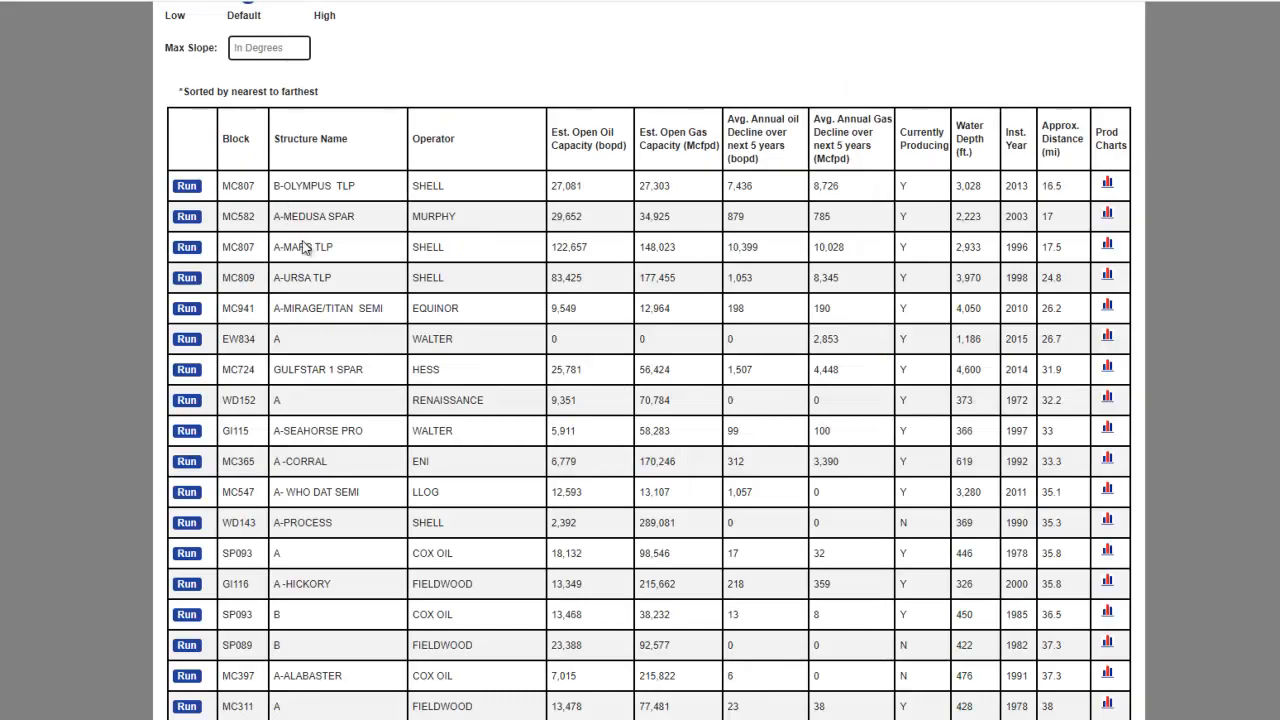
Download the nearest-platforms list as a CSV file, inspect it in Excel and return to the tie-back page.
scroll(443, 314, down, 3)
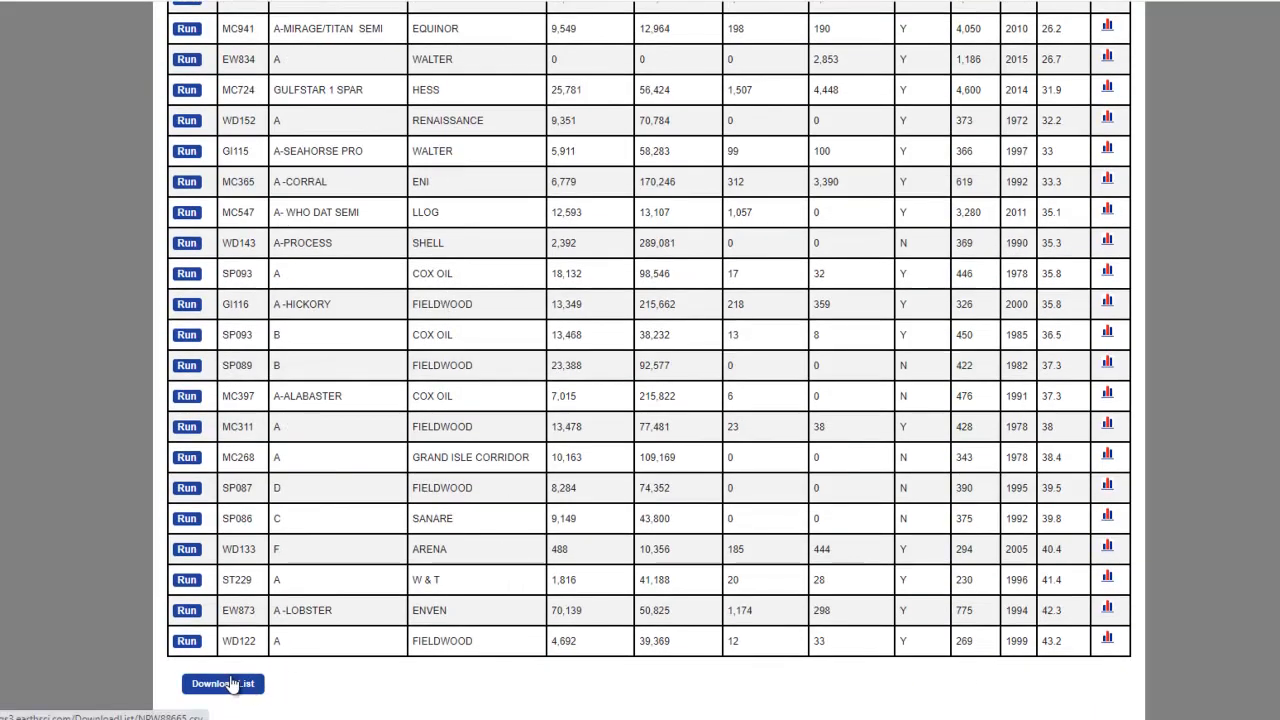
click(234, 686)
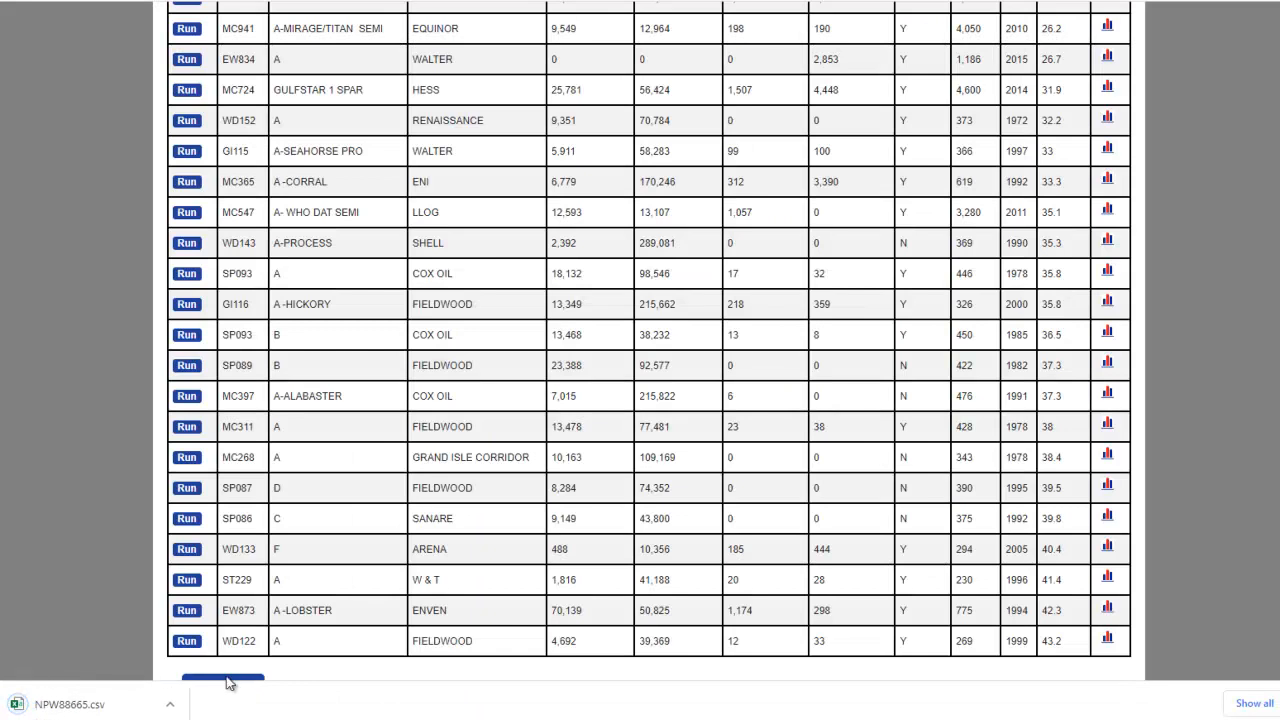
click(112, 706)
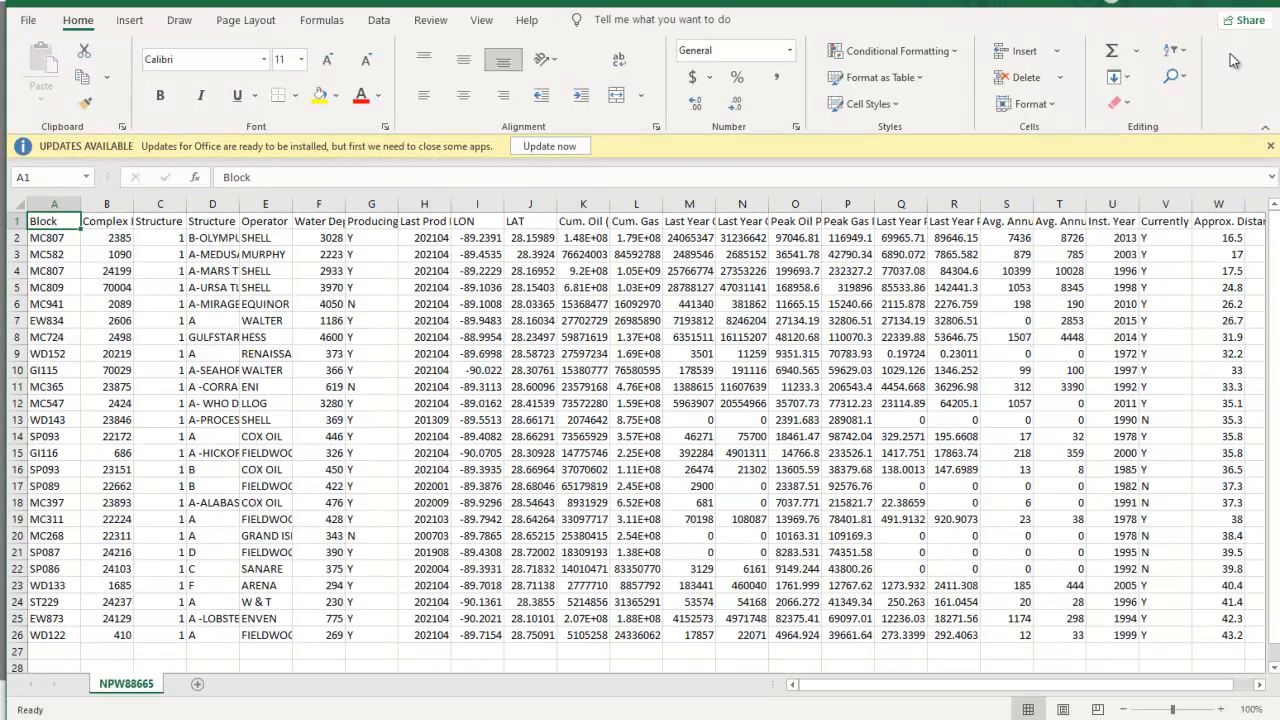
click(1197, 5)
Set the destination type to Pipeline Tie-in, list the nearest pipeline tie-ins and look through the list.
scroll(790, 300, up, 7)
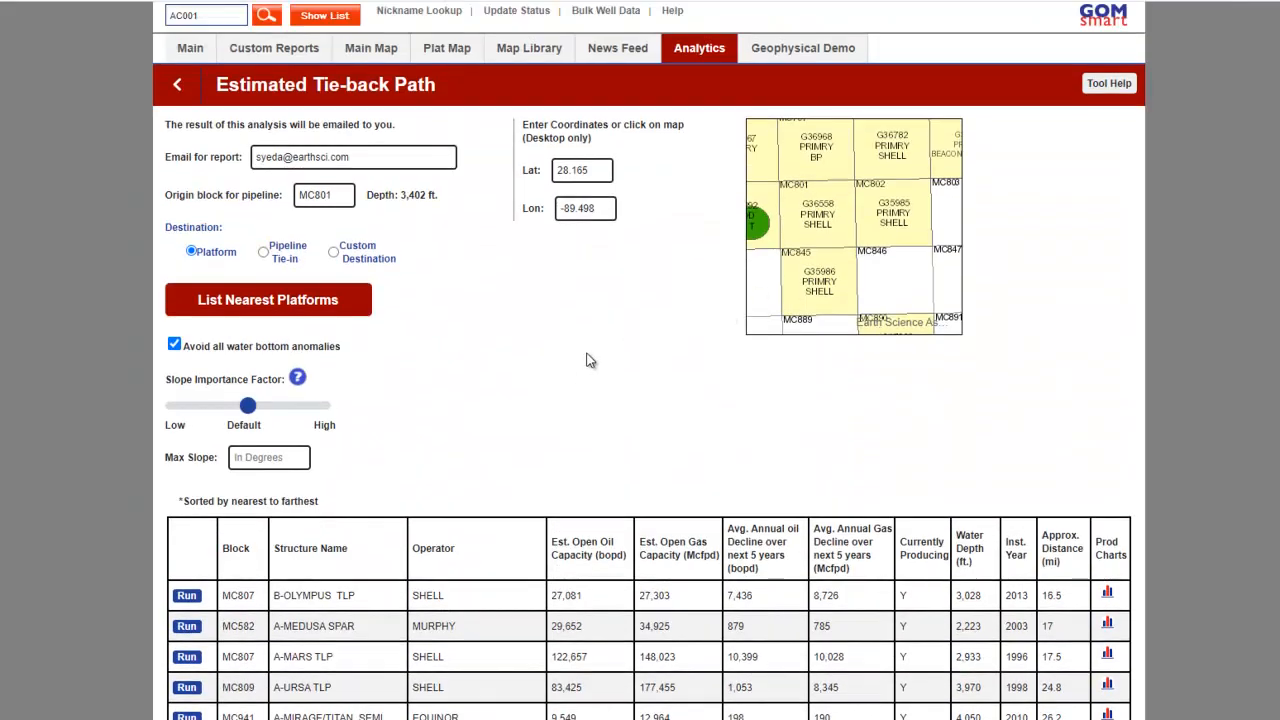
click(264, 254)
click(300, 300)
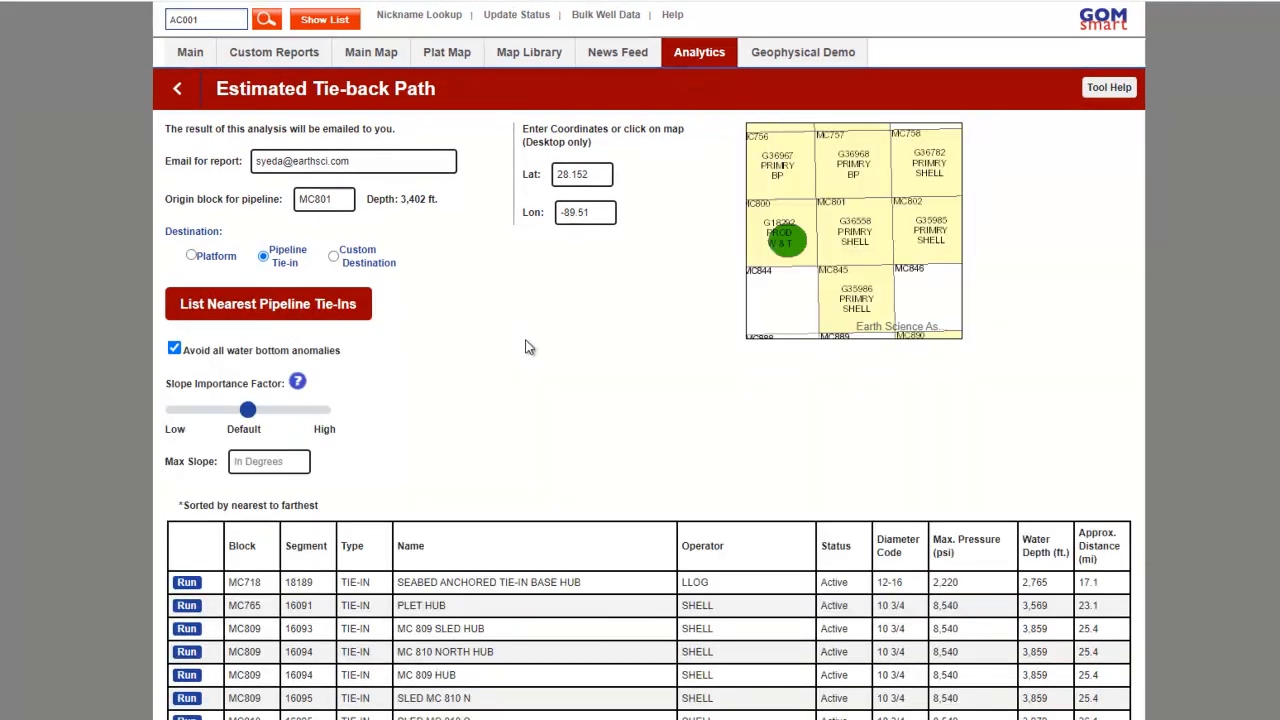
scroll(527, 340, down, 5)
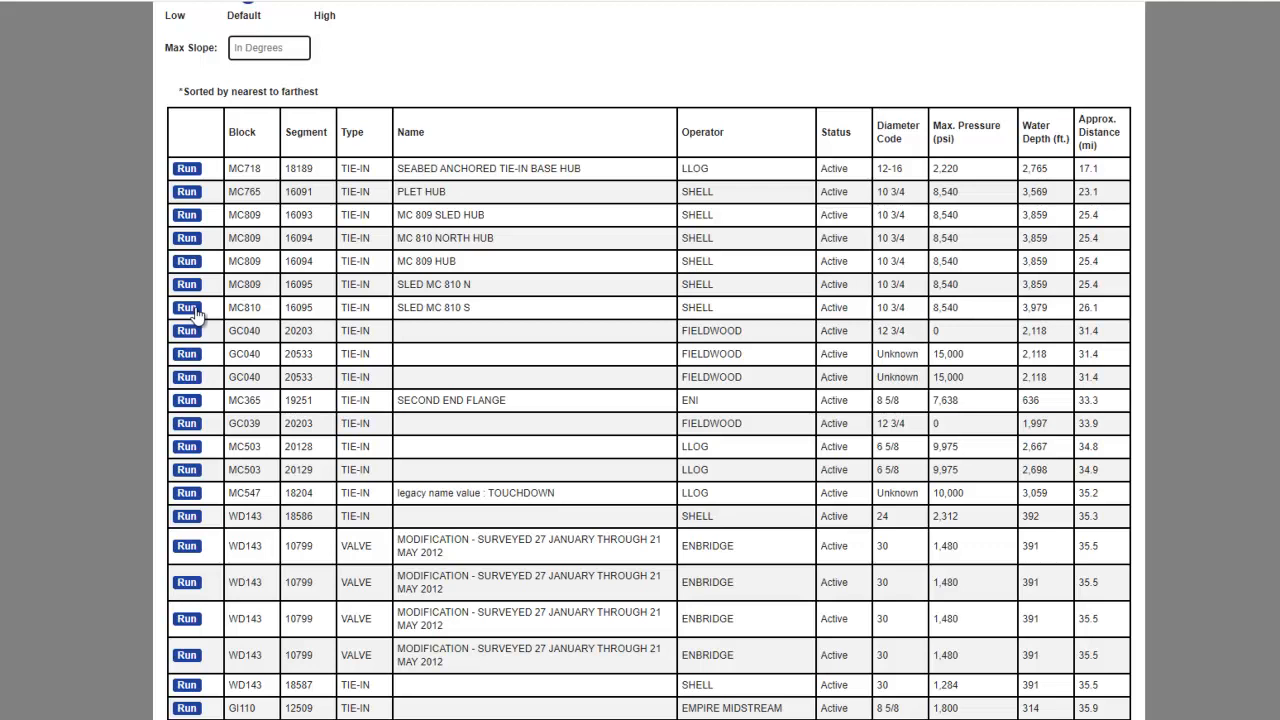
scroll(261, 351, down, 3)
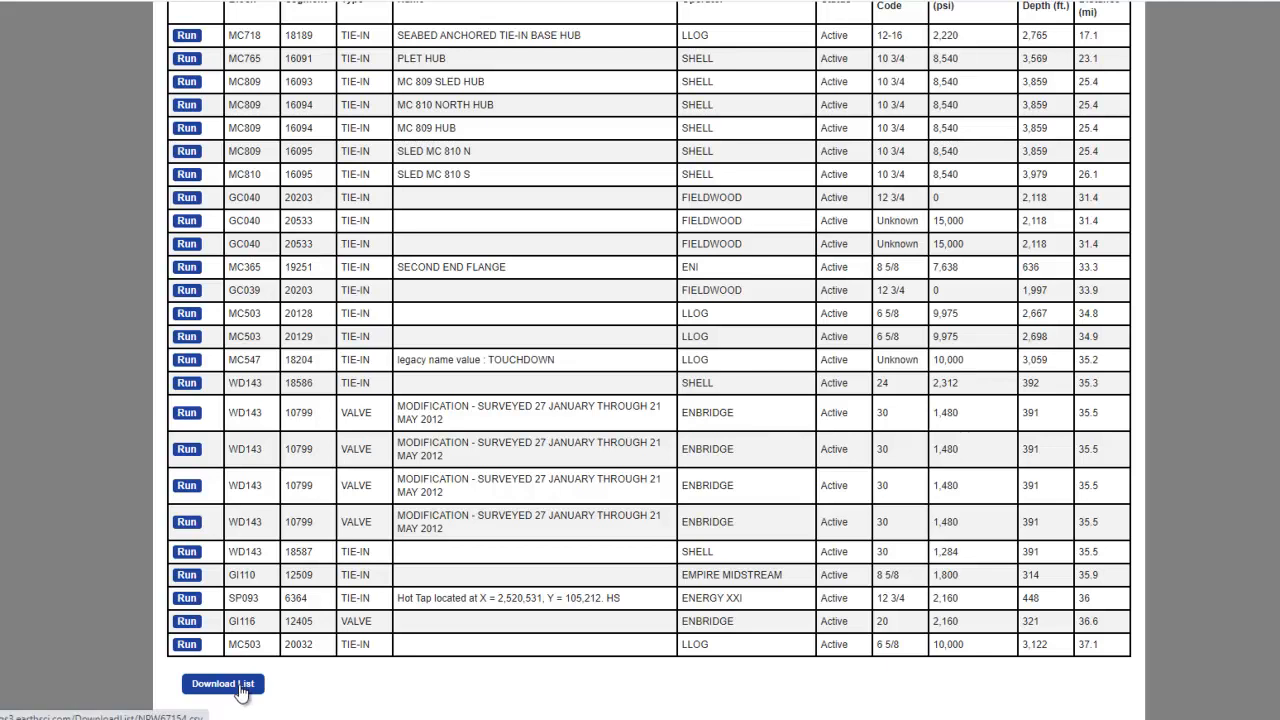
Switch the destination type to Custom Destination and bring up its latitude and longitude entry form.
scroll(605, 525, up, 4)
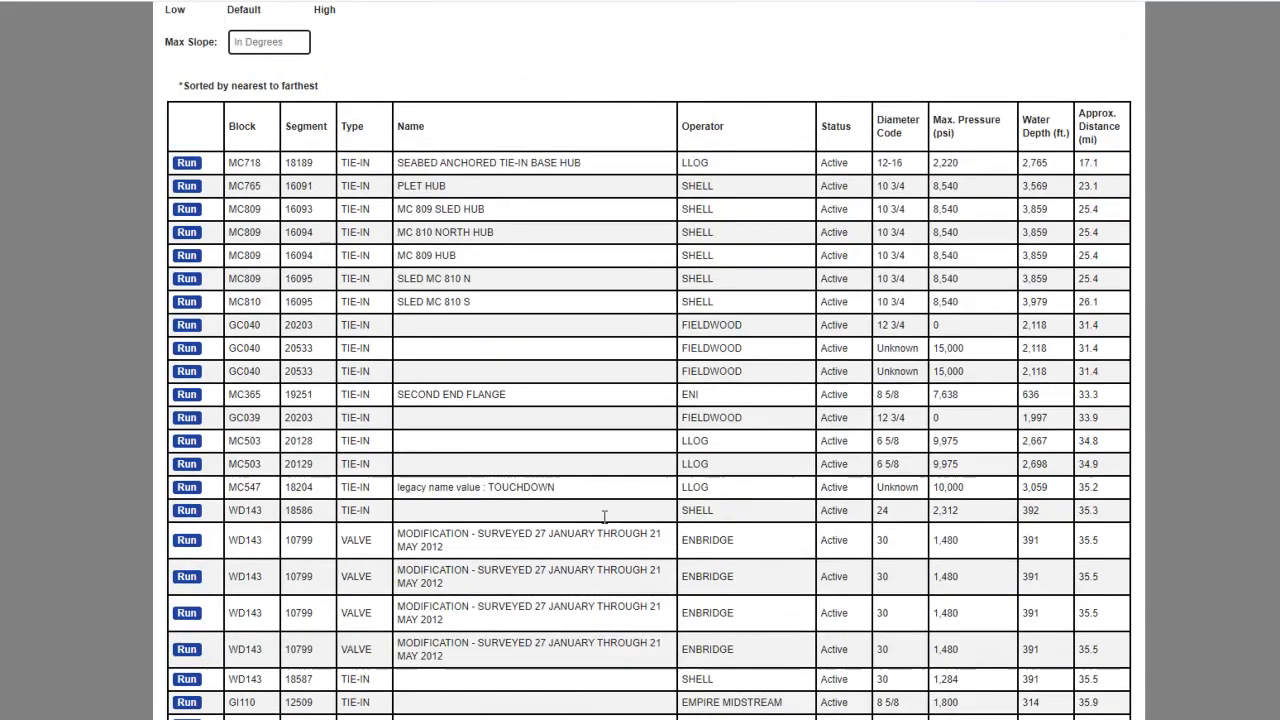
scroll(605, 525, up, 2)
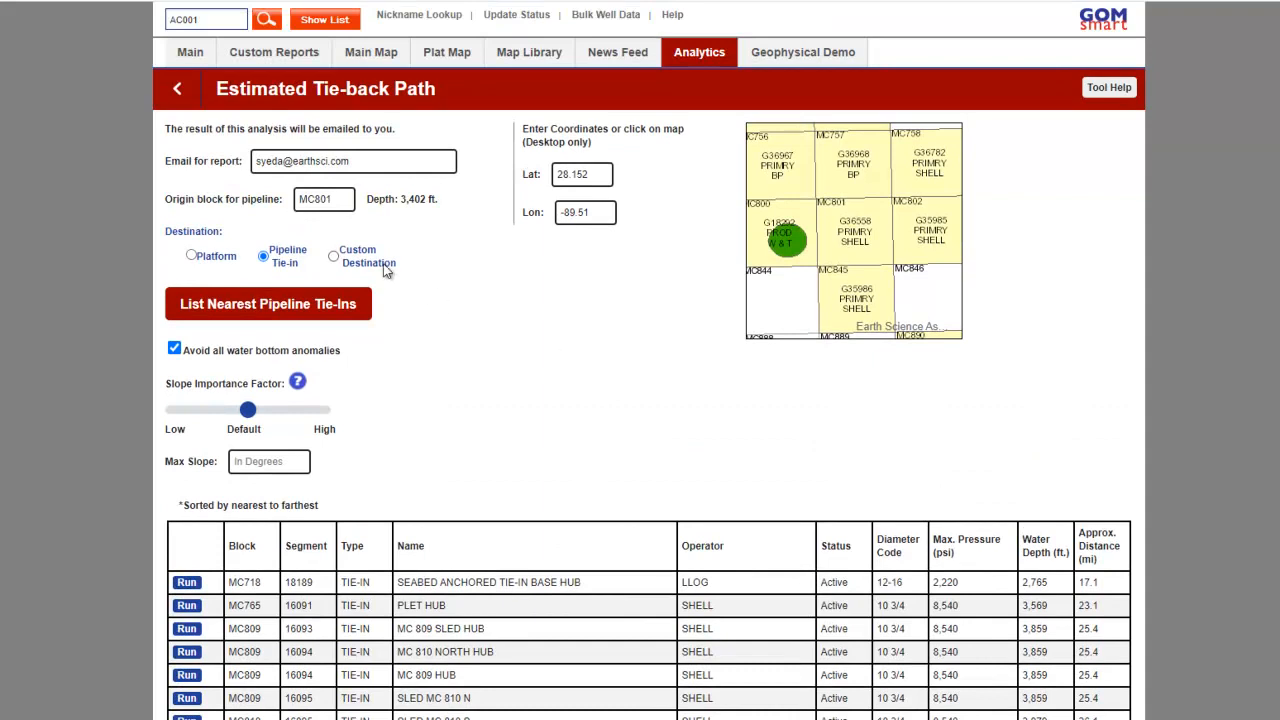
click(367, 258)
click(330, 302)
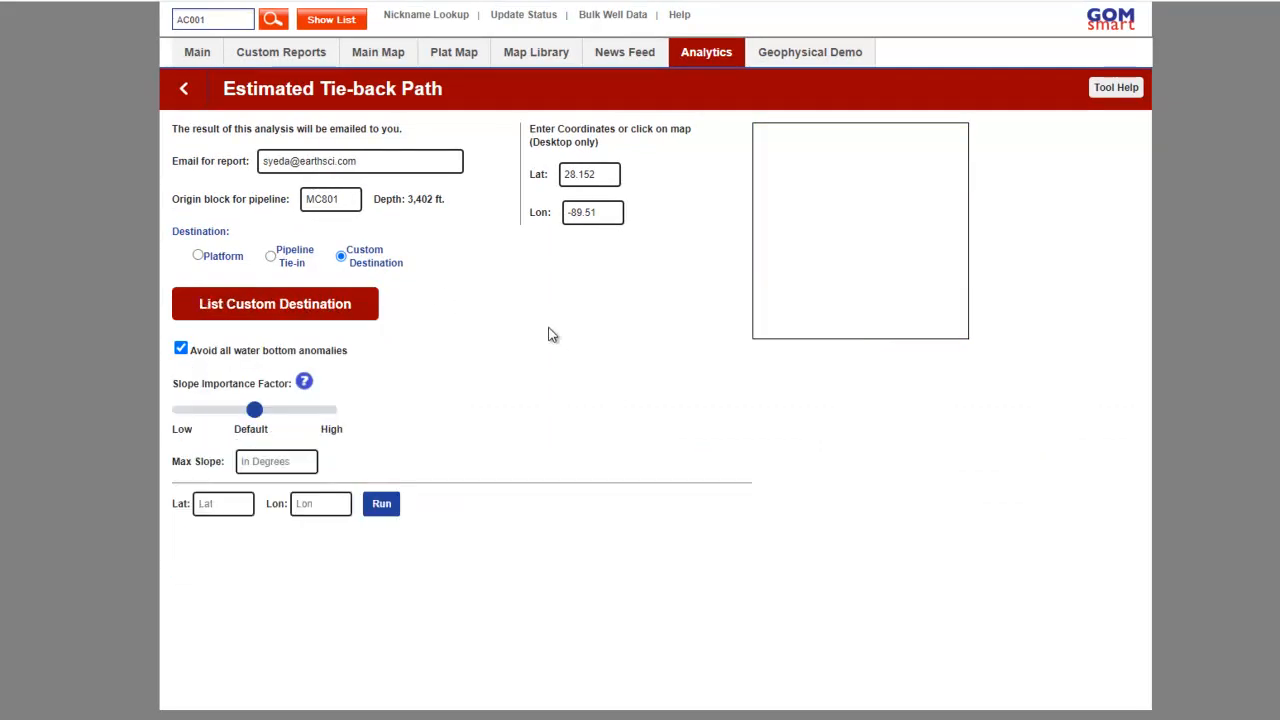